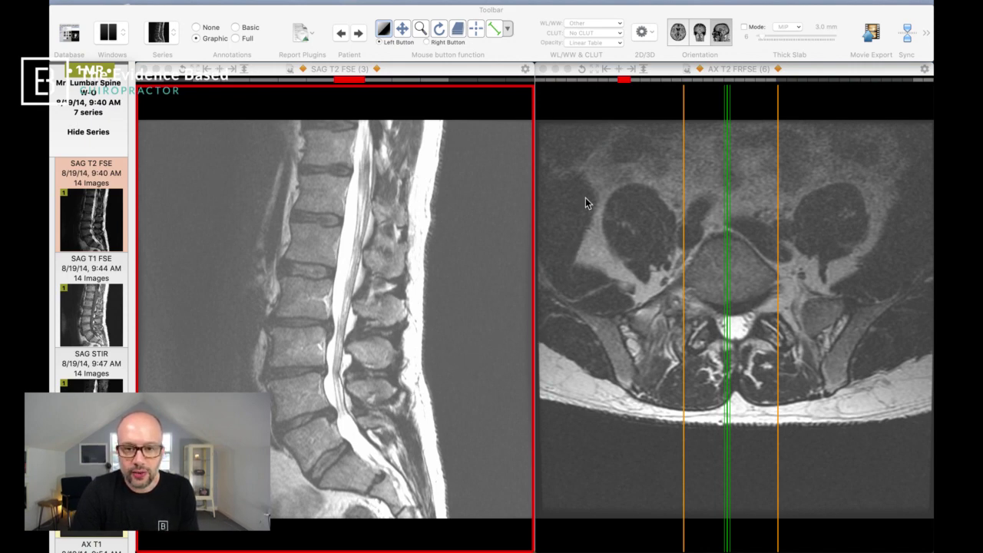
Activate the axial T2 viewer to show its green reference line on the sagittal, then move a few slices higher
{"action": "left_click", "coordinate": [596, 137]}
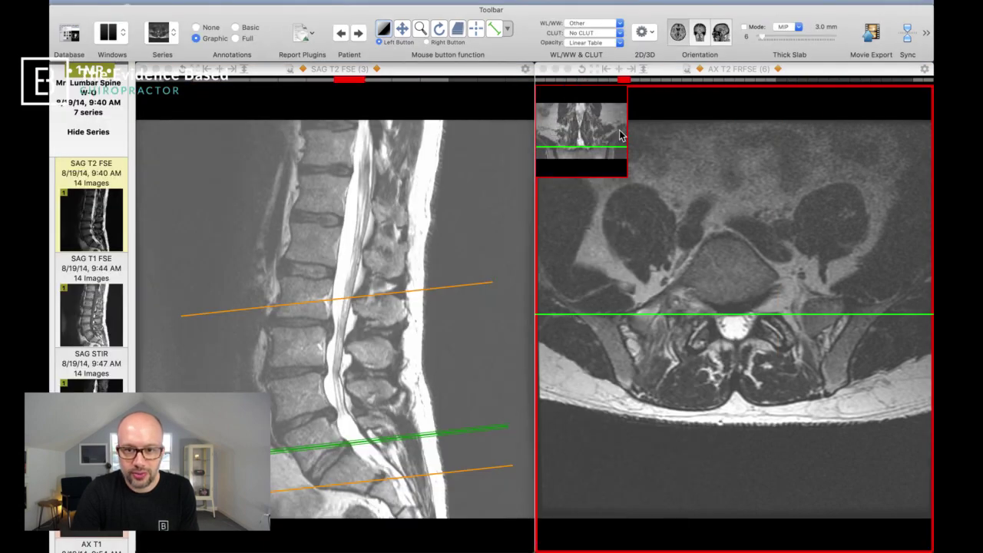
{"action": "scroll", "coordinate": [637, 129], "scroll_direction": "up", "scroll_amount": 1}
{"action": "scroll", "coordinate": [637, 135], "scroll_direction": "up", "scroll_amount": 1}
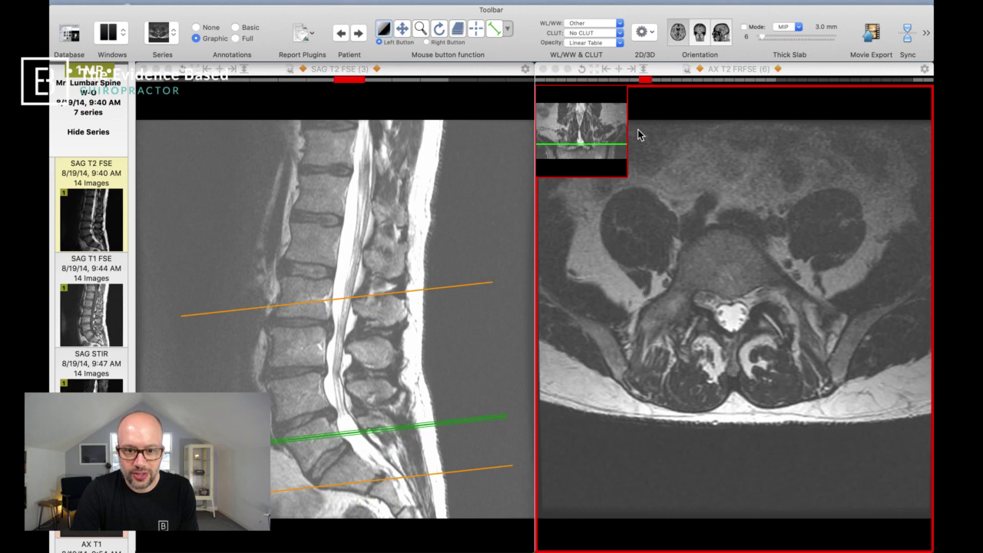
{"action": "scroll", "coordinate": [637, 134], "scroll_direction": "up", "scroll_amount": 1}
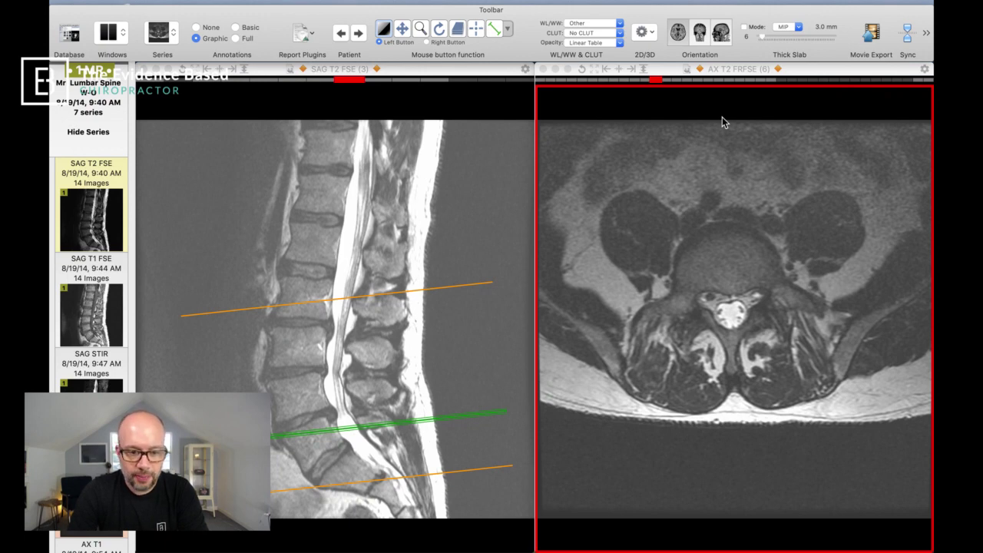
Page the axial T2 slices back and forth to settle on the next lumbar level
{"action": "scroll", "coordinate": [722, 117], "scroll_direction": "down", "scroll_amount": 2}
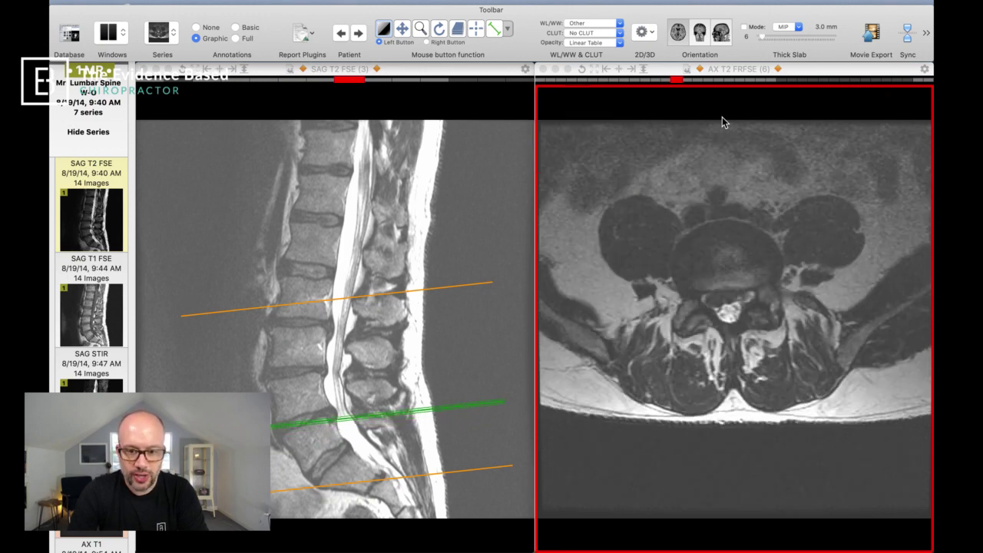
{"action": "scroll", "coordinate": [722, 117], "scroll_direction": "down", "scroll_amount": 1}
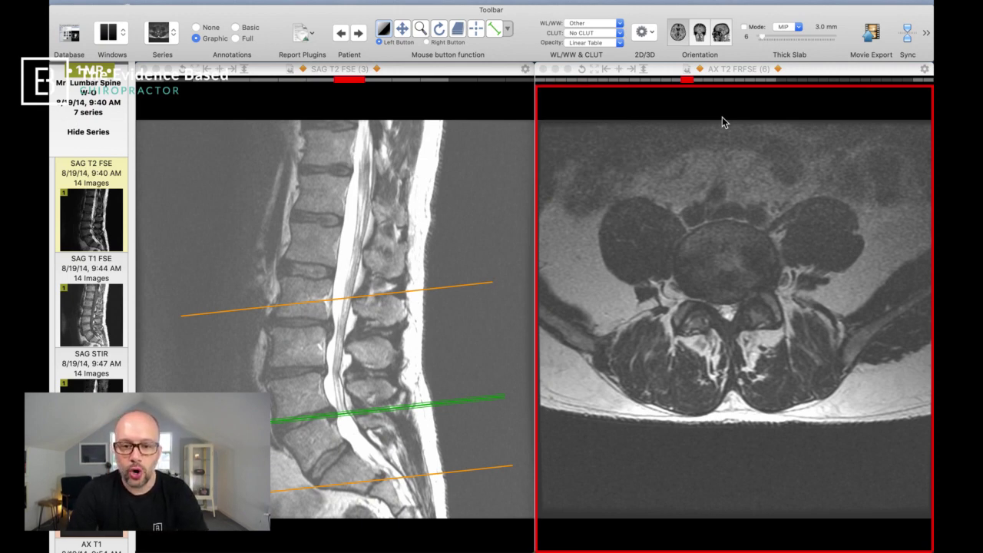
{"action": "scroll", "coordinate": [722, 116], "scroll_direction": "up", "scroll_amount": 2}
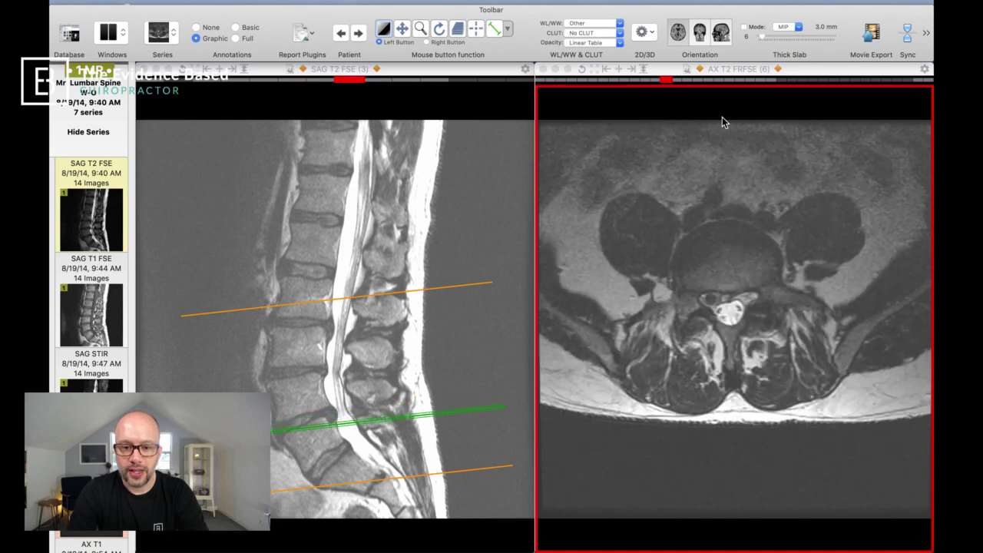
{"action": "scroll", "coordinate": [722, 116], "scroll_direction": "down", "scroll_amount": 2}
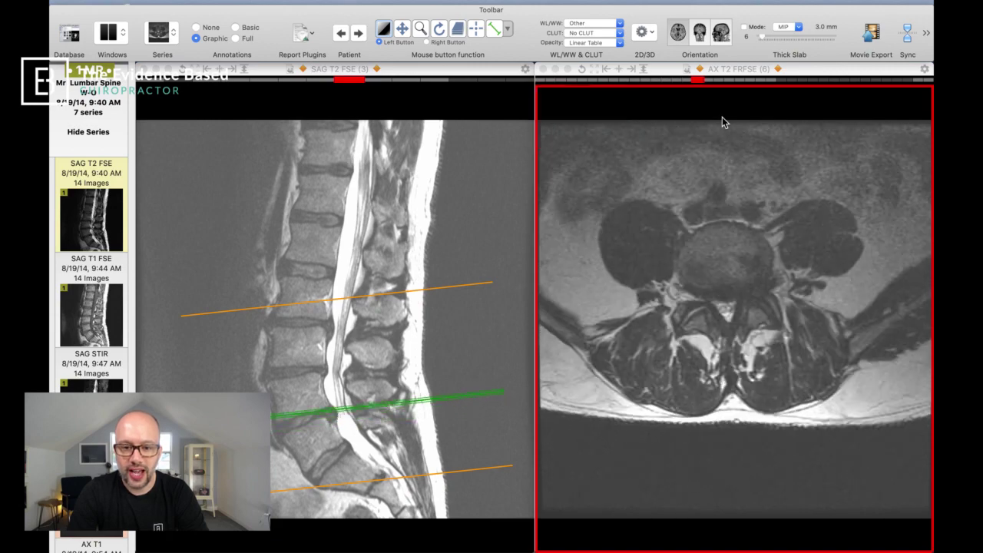
{"action": "scroll", "coordinate": [722, 117], "scroll_direction": "up", "scroll_amount": 1}
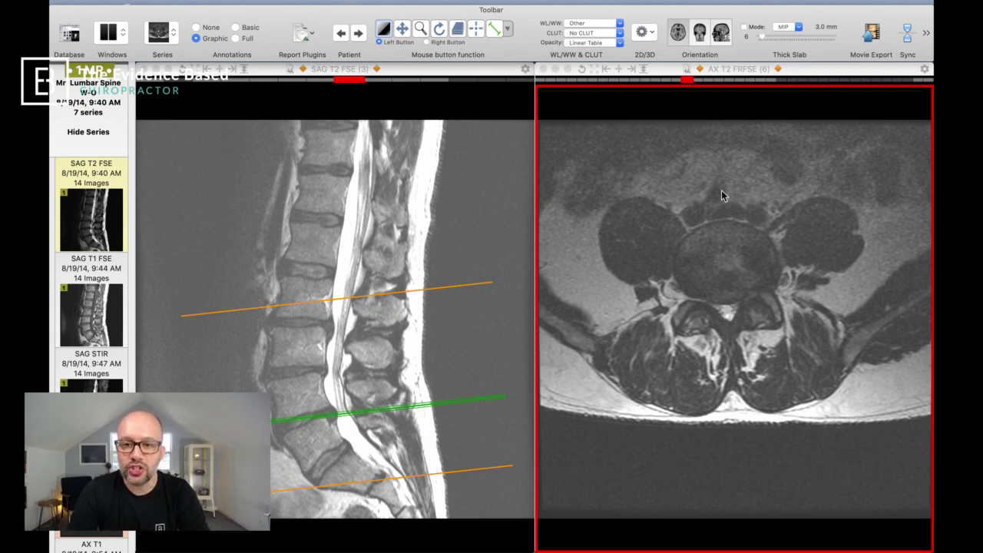
{"action": "scroll", "coordinate": [718, 128], "scroll_direction": "up", "scroll_amount": 1}
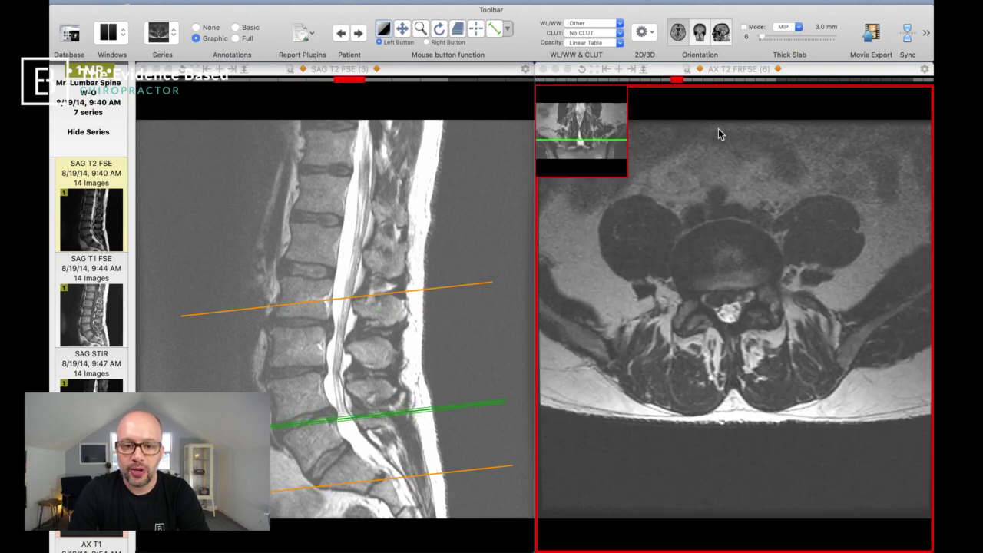
{"action": "scroll", "coordinate": [718, 128], "scroll_direction": "up", "scroll_amount": 1}
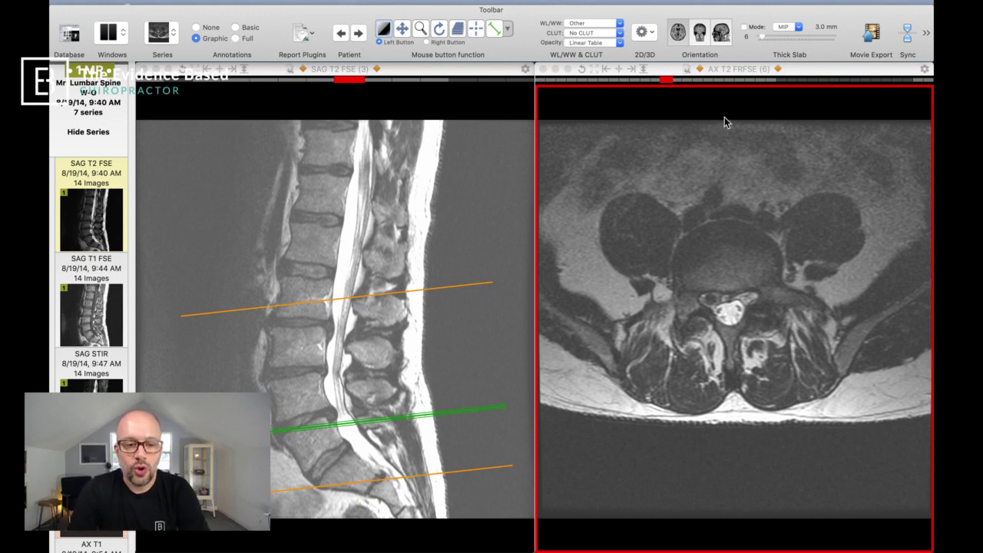
Continue paging the axial slices to a higher lumbar level, the sagittal green line following
{"action": "scroll", "coordinate": [724, 117], "scroll_direction": "down", "scroll_amount": 1}
{"action": "scroll", "coordinate": [724, 117], "scroll_direction": "down", "scroll_amount": 1}
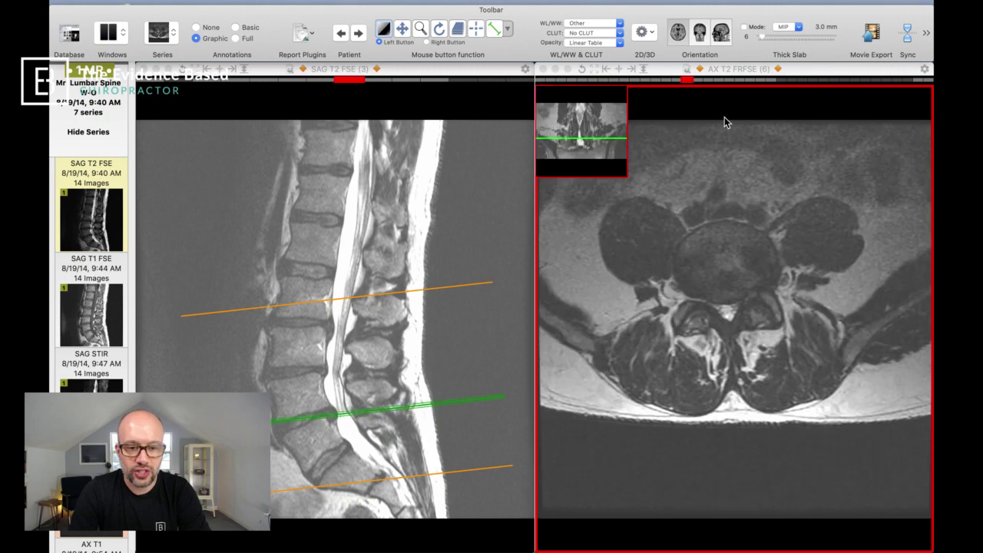
{"action": "scroll", "coordinate": [724, 116], "scroll_direction": "down", "scroll_amount": 1}
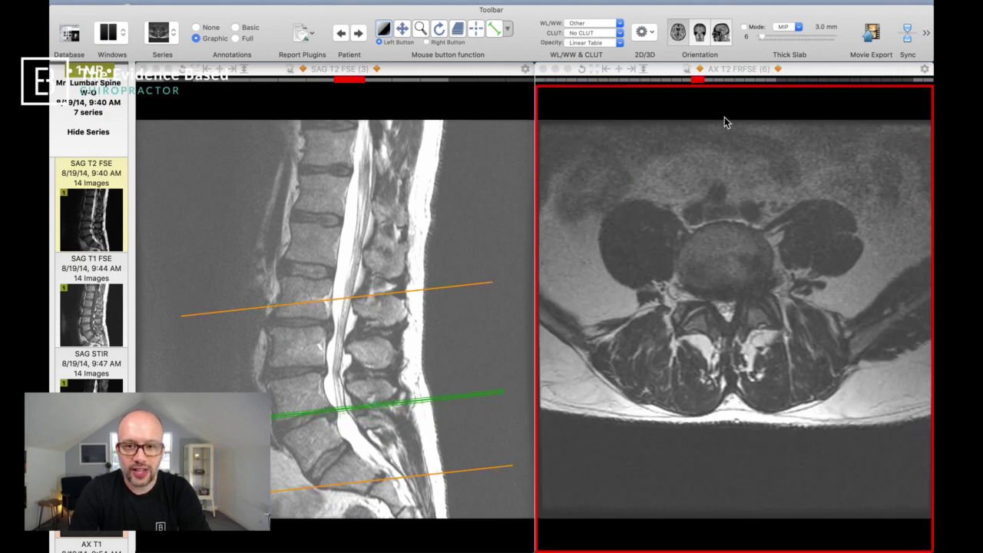
{"action": "scroll", "coordinate": [724, 116], "scroll_direction": "down", "scroll_amount": 1}
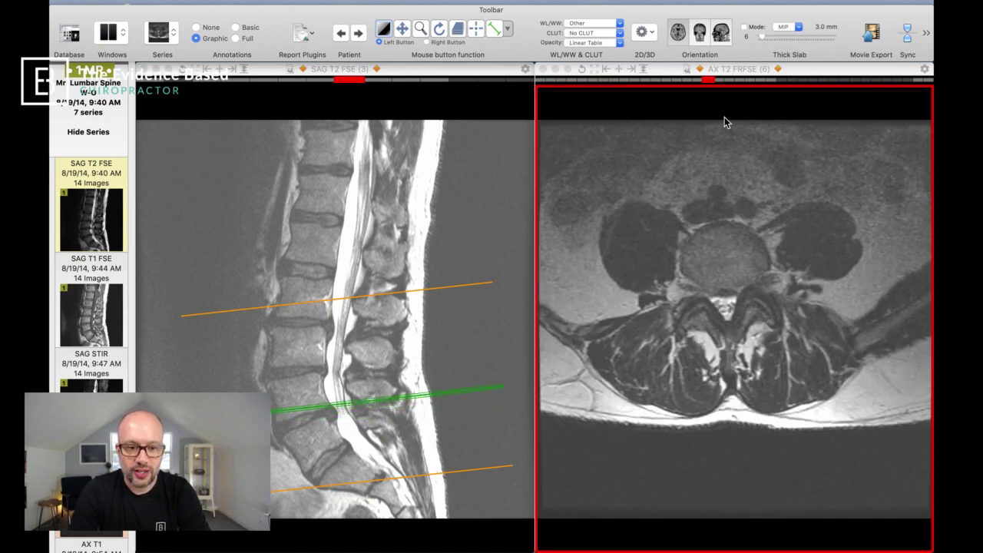
{"action": "scroll", "coordinate": [724, 117], "scroll_direction": "down", "scroll_amount": 1}
{"action": "scroll", "coordinate": [724, 116], "scroll_direction": "down", "scroll_amount": 1}
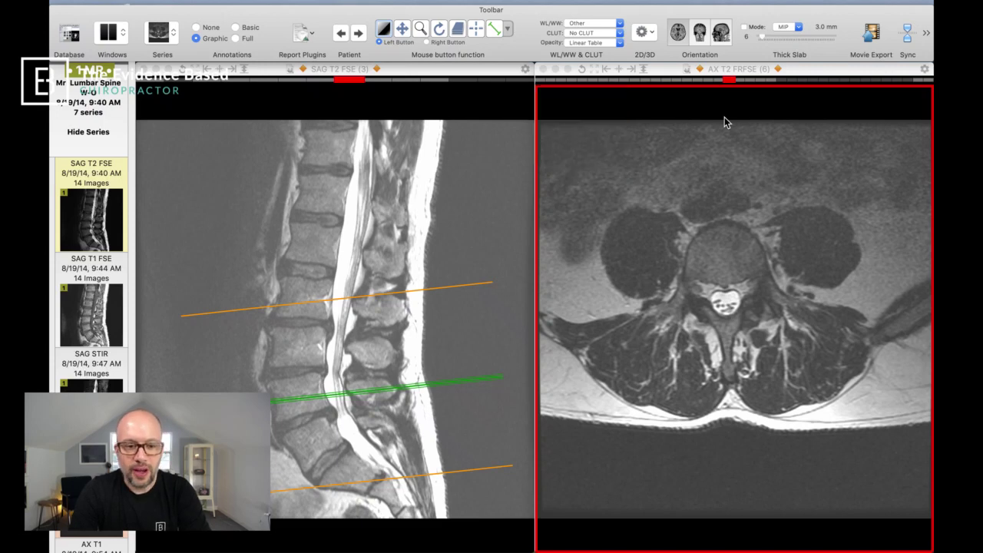
{"action": "scroll", "coordinate": [724, 117], "scroll_direction": "down", "scroll_amount": 3}
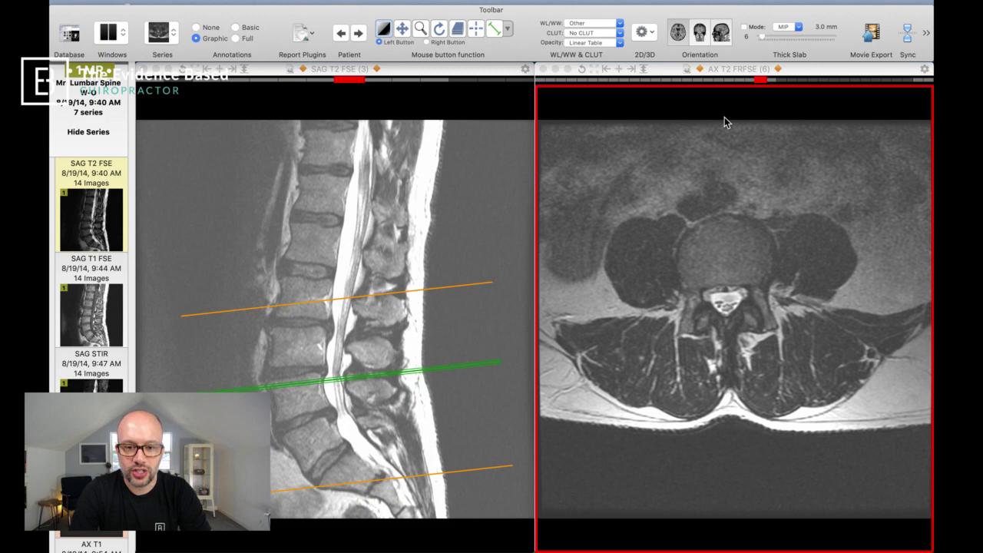
{"action": "scroll", "coordinate": [724, 117], "scroll_direction": "down", "scroll_amount": 1}
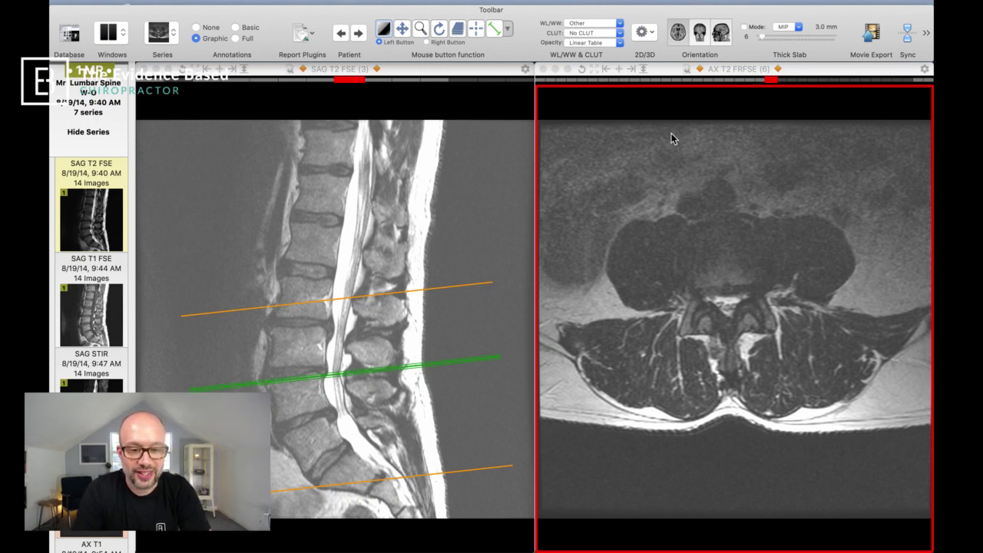
Advance the axial T2 series one level up to a mid-lumbar disc, tracking the sagittal green line
{"action": "scroll", "coordinate": [671, 134], "scroll_direction": "down", "scroll_amount": 3}
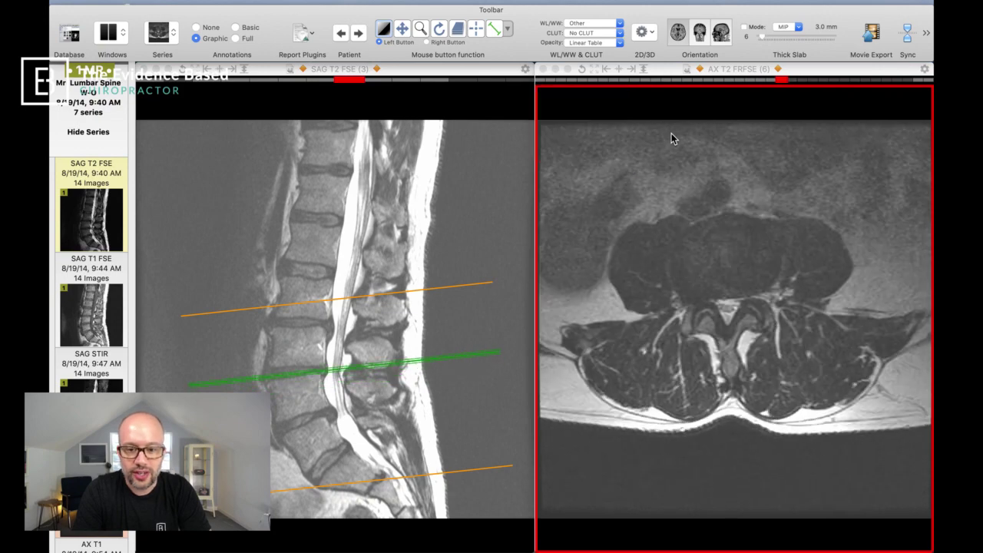
{"action": "scroll", "coordinate": [671, 134], "scroll_direction": "down", "scroll_amount": 1}
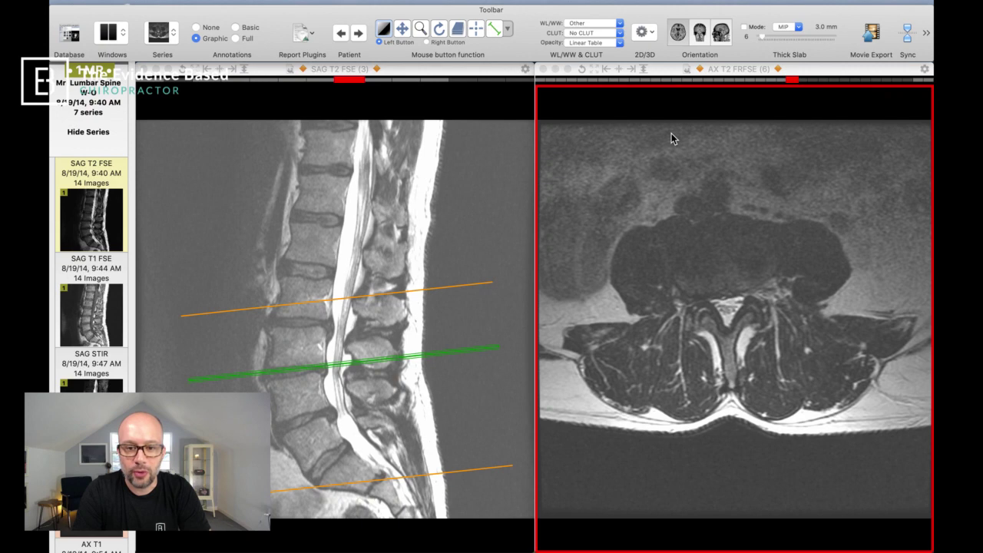
{"action": "scroll", "coordinate": [671, 137], "scroll_direction": "down", "scroll_amount": 2}
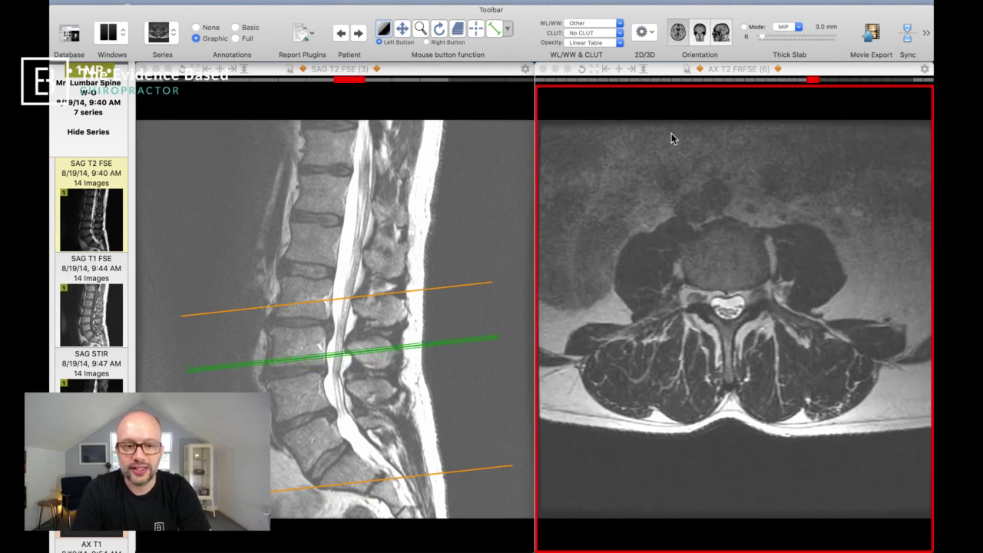
{"action": "scroll", "coordinate": [671, 138], "scroll_direction": "down", "scroll_amount": 3}
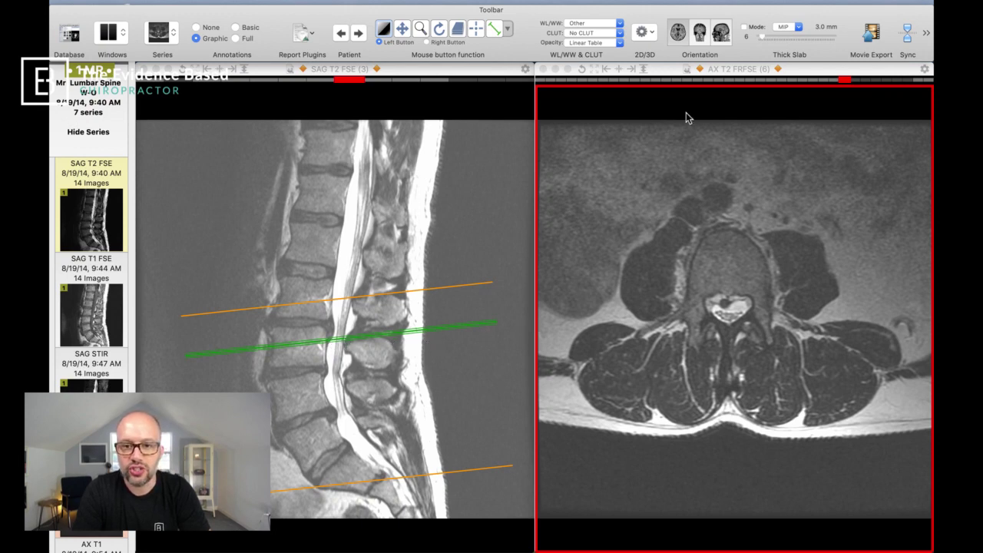
{"action": "scroll", "coordinate": [709, 110], "scroll_direction": "down", "scroll_amount": 2}
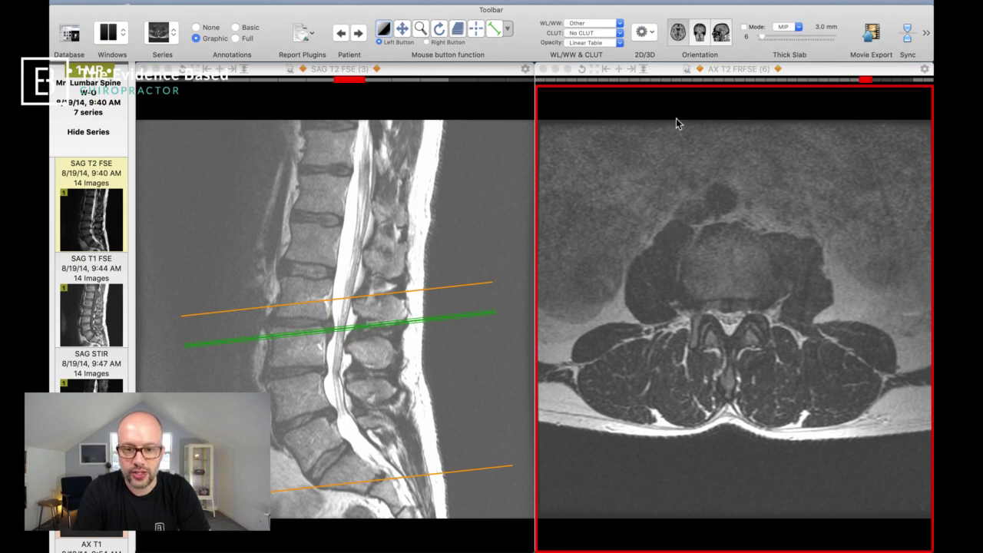
{"action": "scroll", "coordinate": [676, 119], "scroll_direction": "down", "scroll_amount": 2}
{"action": "scroll", "coordinate": [676, 119], "scroll_direction": "up", "scroll_amount": 1}
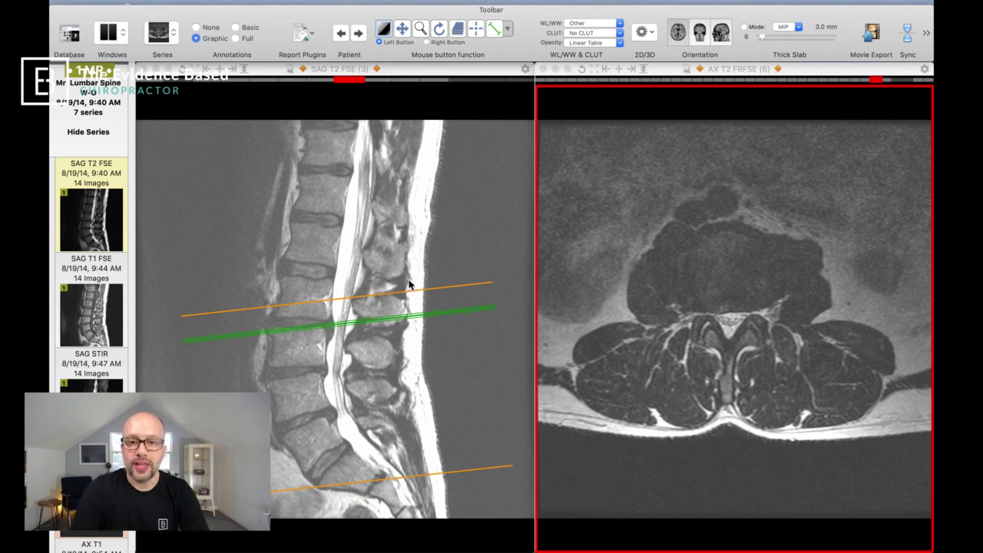
Reactivate the axial T2 viewer and step back down to a lower lumbar disc level
{"action": "left_click", "coordinate": [618, 115]}
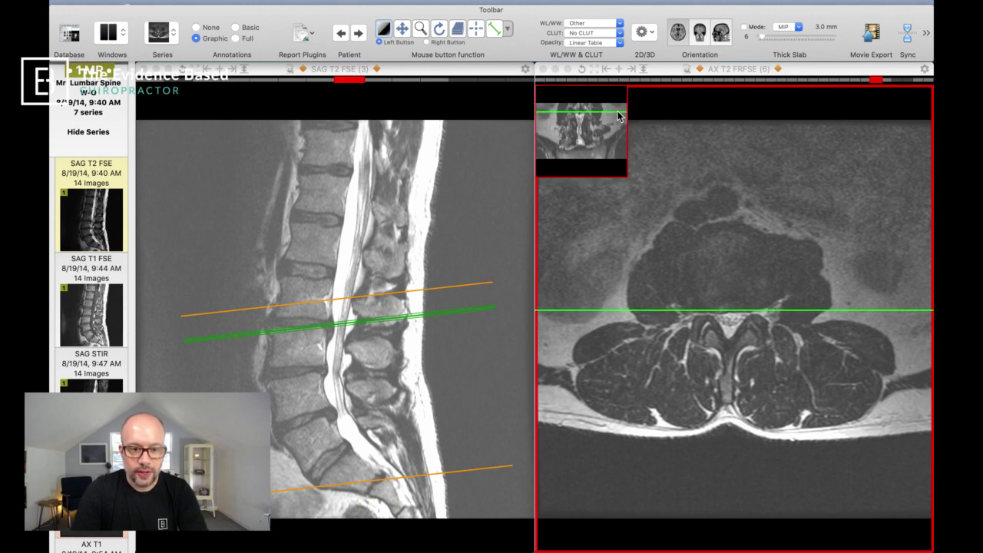
{"action": "scroll", "coordinate": [637, 123], "scroll_direction": "down", "scroll_amount": 2}
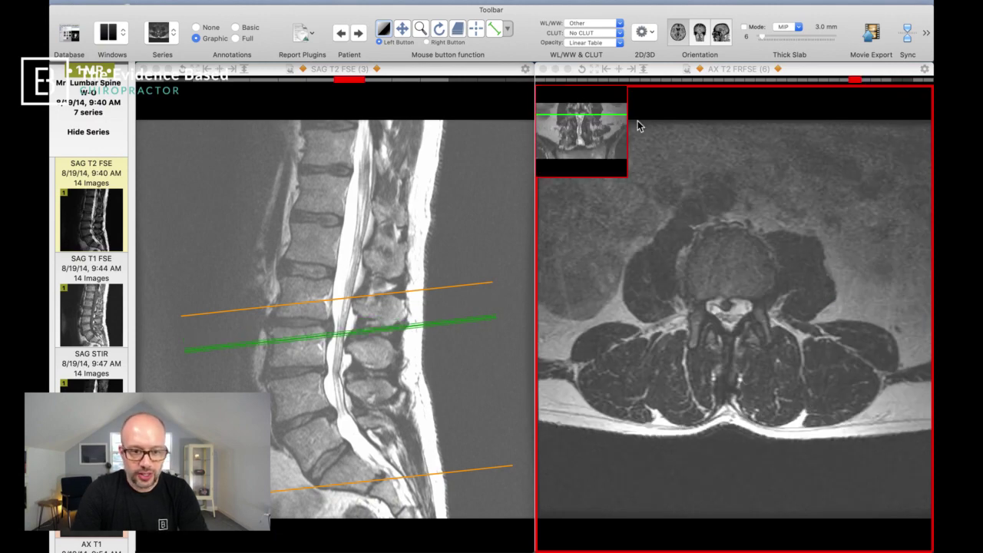
{"action": "scroll", "coordinate": [637, 121], "scroll_direction": "down", "scroll_amount": 4}
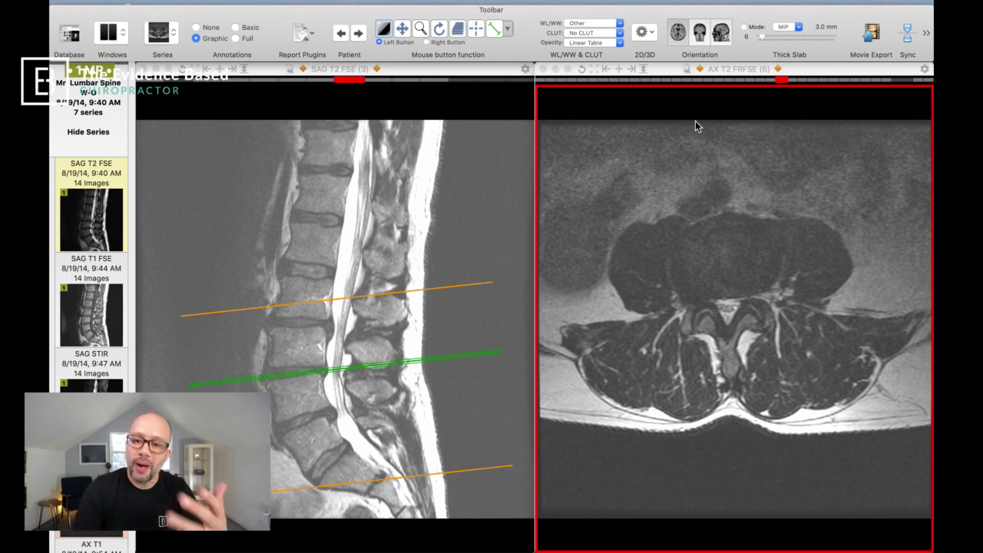
{"action": "scroll", "coordinate": [695, 121], "scroll_direction": "down", "scroll_amount": 2}
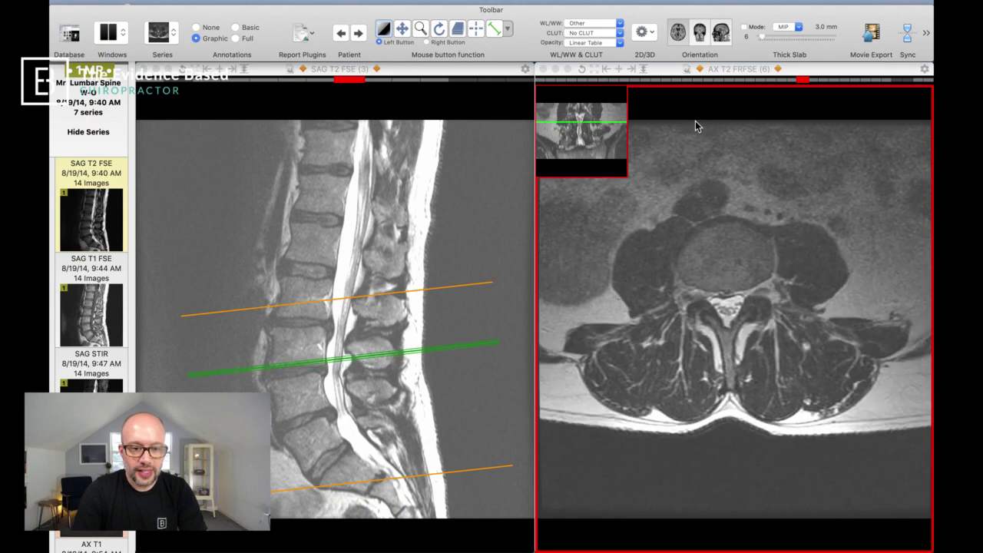
{"action": "scroll", "coordinate": [695, 120], "scroll_direction": "up", "scroll_amount": 3}
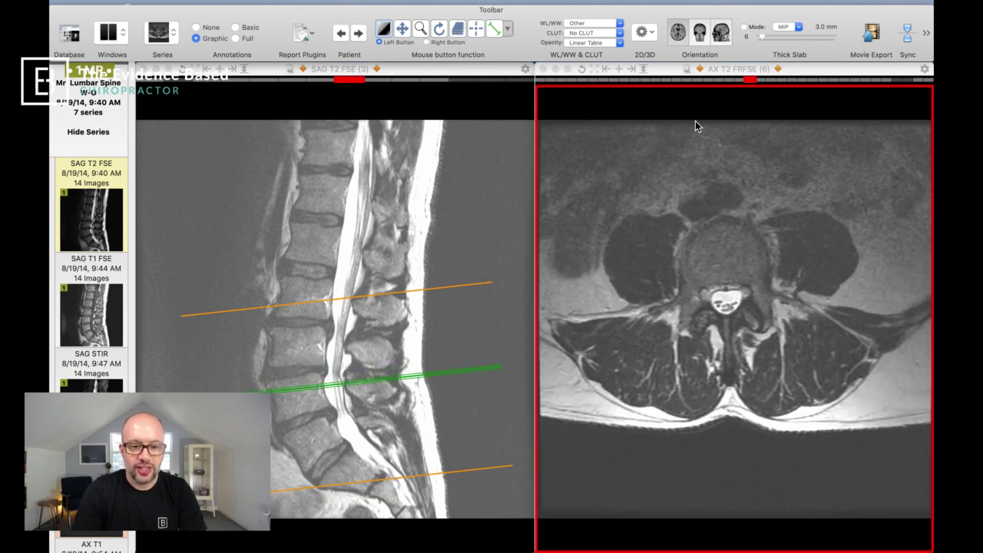
{"action": "scroll", "coordinate": [695, 122], "scroll_direction": "down", "scroll_amount": 4}
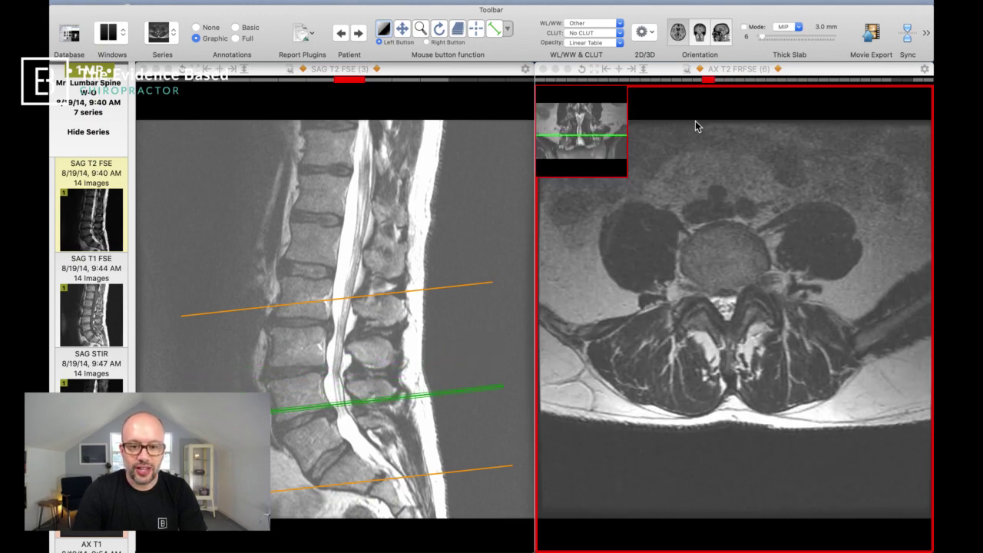
{"action": "scroll", "coordinate": [695, 123], "scroll_direction": "down", "scroll_amount": 1}
{"action": "scroll", "coordinate": [695, 122], "scroll_direction": "down", "scroll_amount": 1}
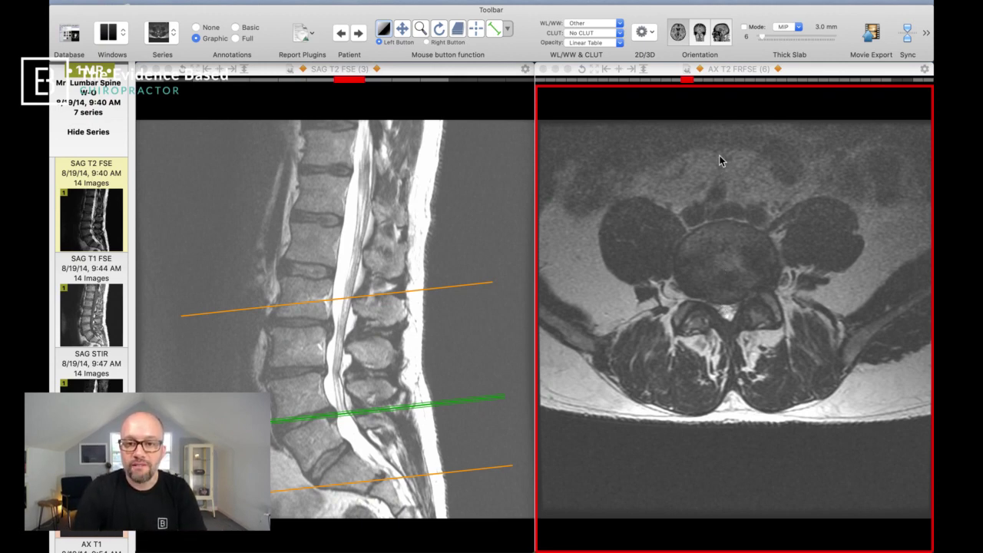
Step the axial T2 down to the lumbosacral disc, its green line just above the lower orange boundary
{"action": "scroll", "coordinate": [711, 124], "scroll_direction": "down", "scroll_amount": 3}
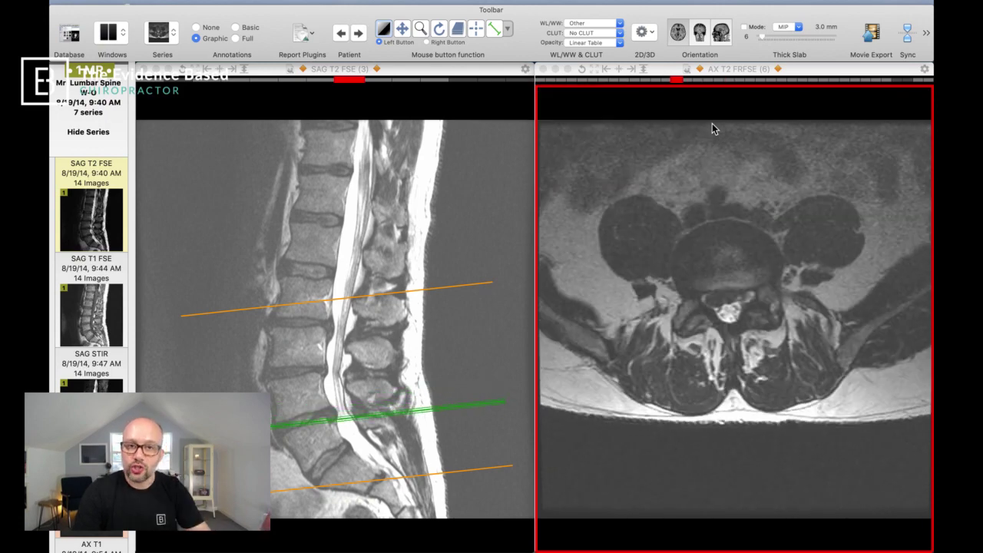
{"action": "scroll", "coordinate": [712, 128], "scroll_direction": "down", "scroll_amount": 4}
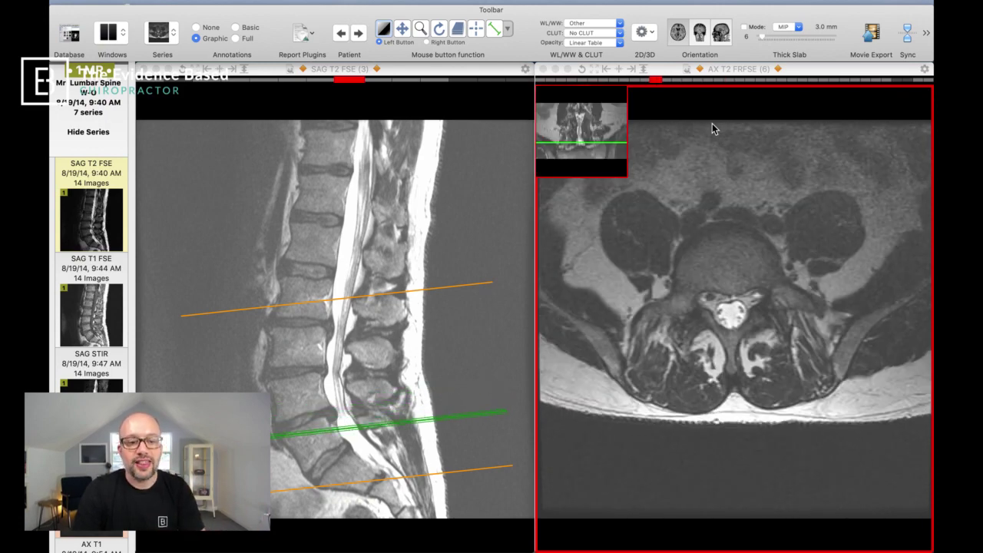
{"action": "scroll", "coordinate": [711, 129], "scroll_direction": "down", "scroll_amount": 2}
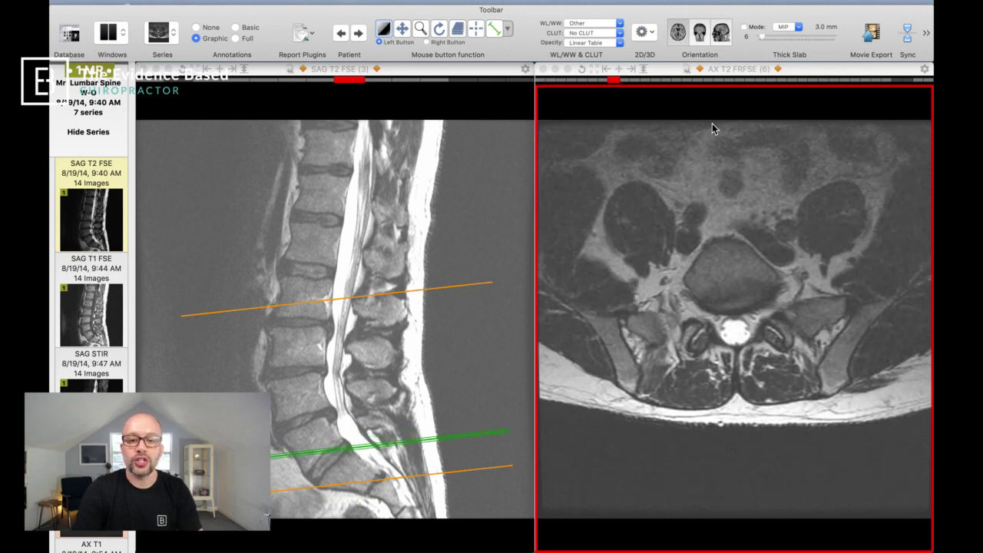